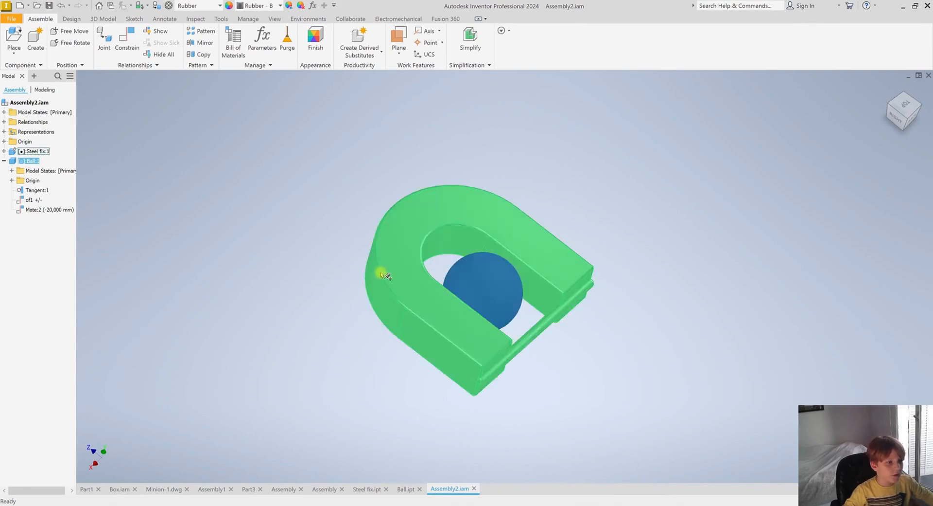
Create a new presentation from the Standard.ipn template and insert Assembly2.iam into it
{"action": "left_click", "coordinate": [290, 300]}
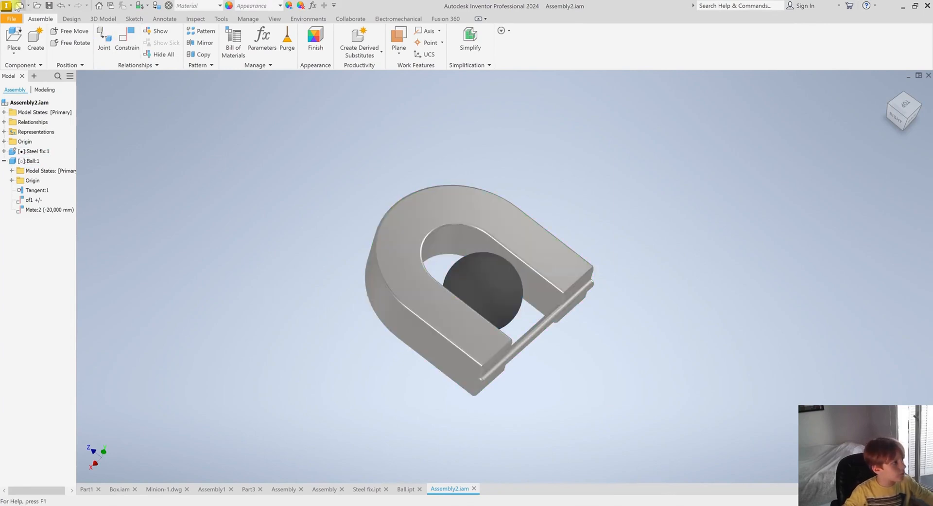
{"action": "left_click", "coordinate": [18, 5]}
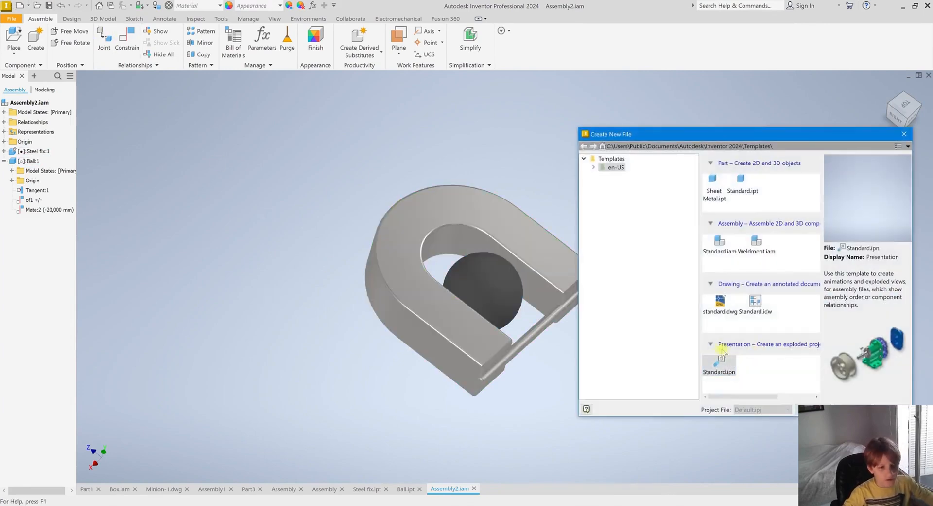
{"action": "left_click", "coordinate": [736, 365]}
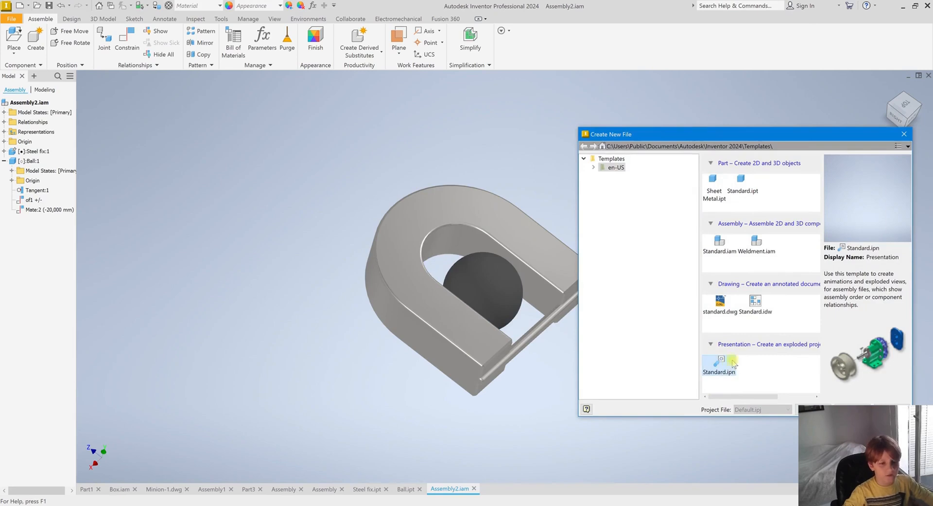
{"action": "double_click", "coordinate": [732, 364]}
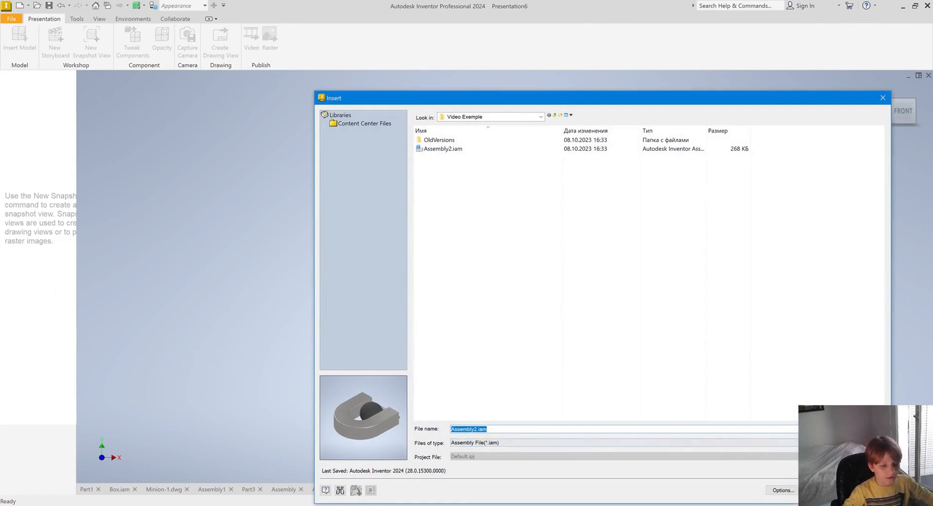
{"action": "left_click", "coordinate": [825, 490]}
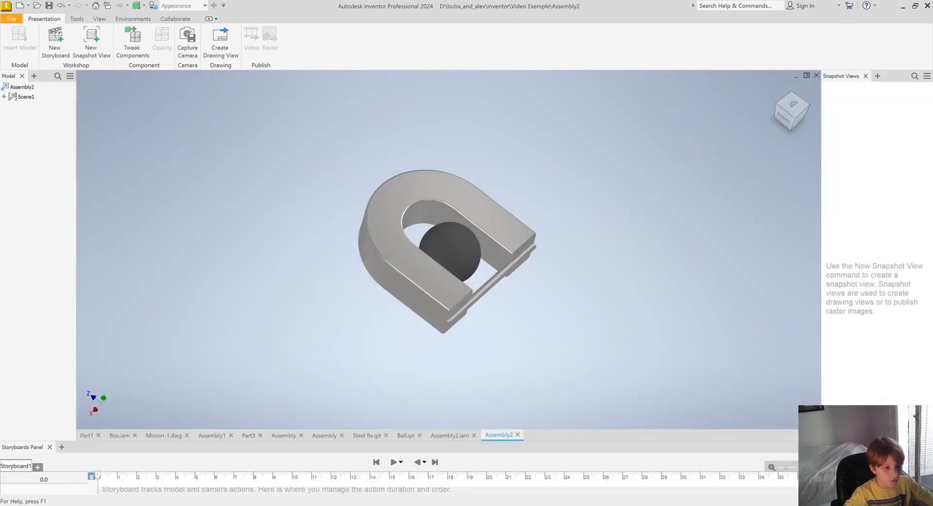
Orbit the model to a front-facing view and capture a camera keyframe at 2.0 s on the storyboard
{"action": "scroll", "coordinate": [448, 249], "scroll_direction": "down", "scroll_amount": 3}
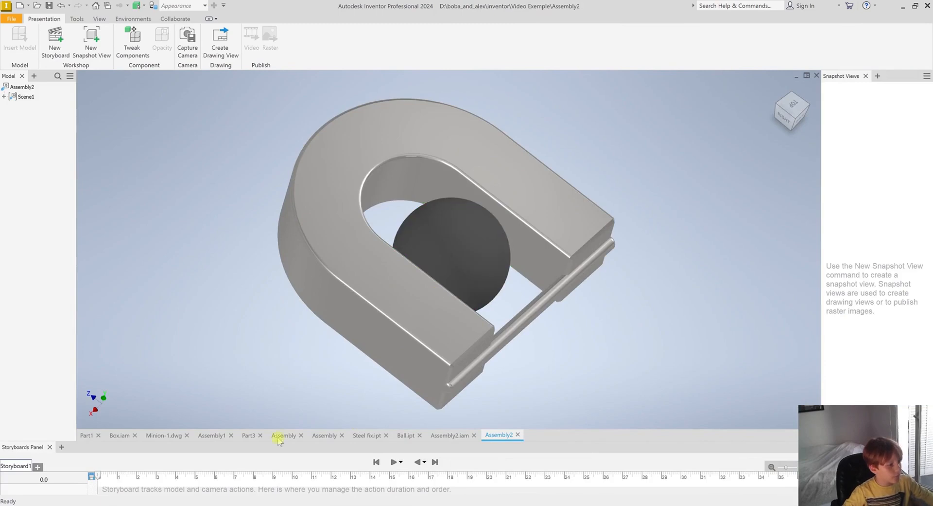
{"action": "middle_click_drag", "start_coordinate": [552, 302], "coordinate": [362, 343], "text": "shift"}
{"action": "right_click", "coordinate": [813, 123]}
{"action": "left_click", "coordinate": [835, 145]}
{"action": "scroll", "coordinate": [301, 313], "scroll_direction": "up", "scroll_amount": 3}
{"action": "scroll", "coordinate": [554, 141], "scroll_direction": "down", "scroll_amount": 2}
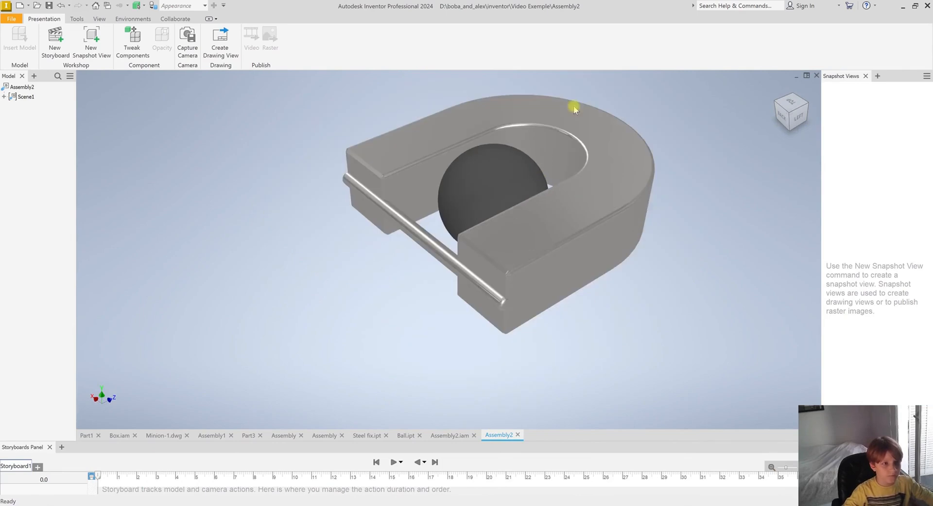
{"action": "middle_click_drag", "start_coordinate": [598, 105], "coordinate": [566, 197], "text": "alt"}
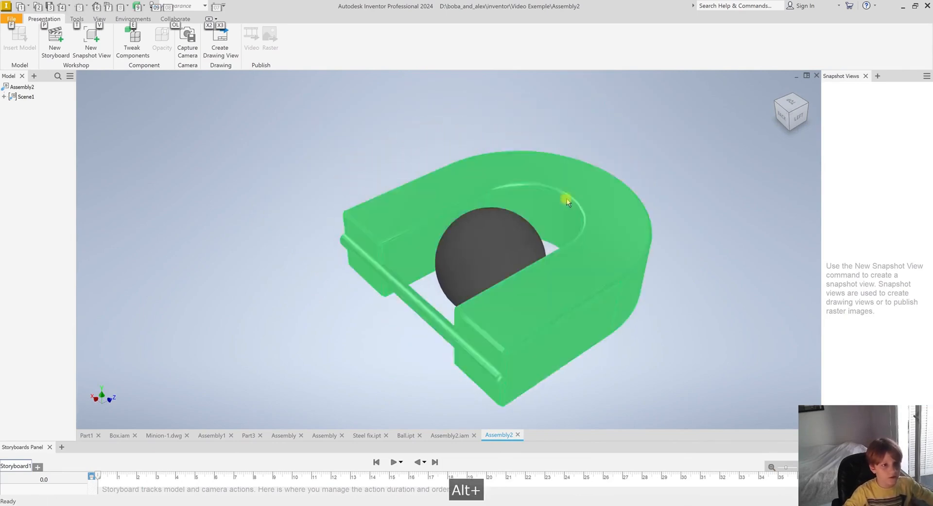
{"action": "scroll", "coordinate": [566, 204], "scroll_direction": "down", "scroll_amount": 2}
{"action": "scroll", "coordinate": [567, 204], "scroll_direction": "up", "scroll_amount": 3}
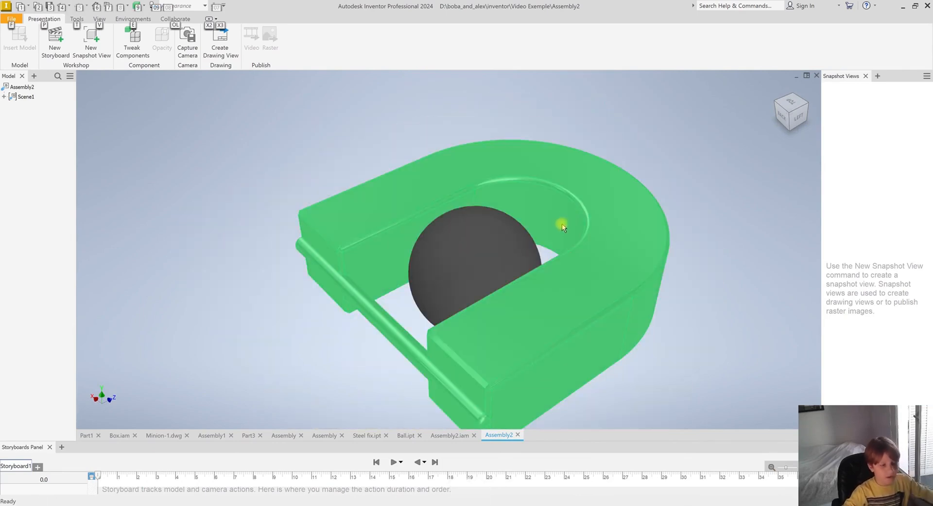
{"action": "mouse_move", "coordinate": [533, 306]}
{"action": "middle_mouse_down", "text": "shift"}
{"action": "mouse_move", "coordinate": [538, 289]}
{"action": "mouse_move", "coordinate": [527, 306]}
{"action": "middle_mouse_up", "text": "shift"}
{"action": "scroll", "coordinate": [392, 351], "scroll_direction": "up", "scroll_amount": 2}
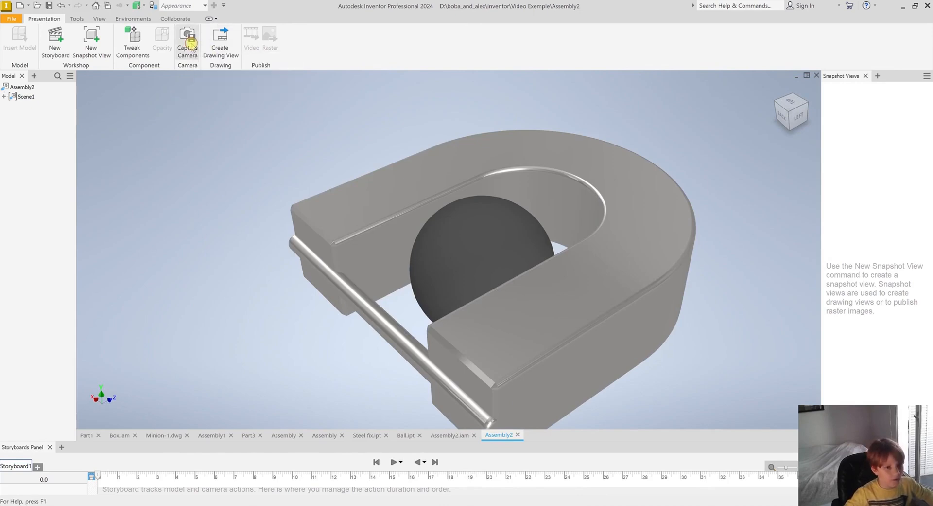
{"action": "middle_click_drag", "start_coordinate": [678, 238], "coordinate": [537, 270], "text": "shift"}
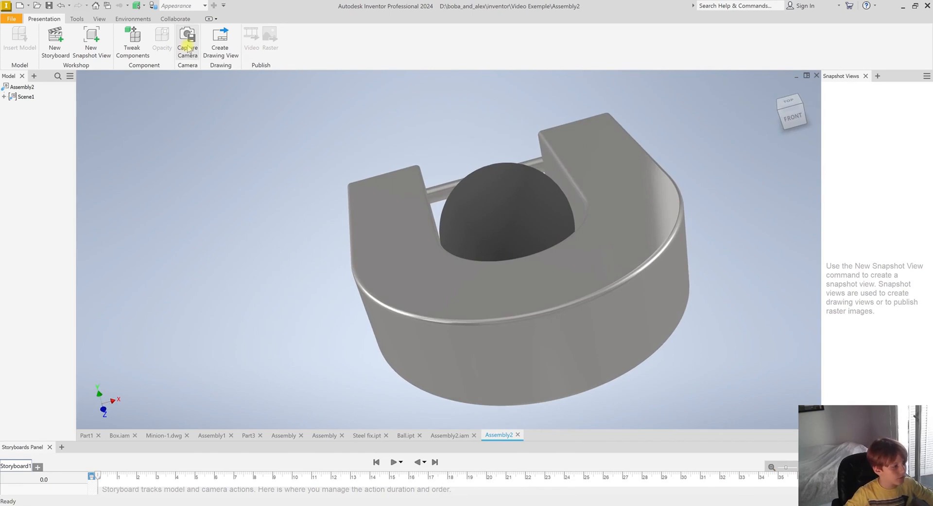
{"action": "left_click_drag", "start_coordinate": [98, 476], "coordinate": [139, 477]}
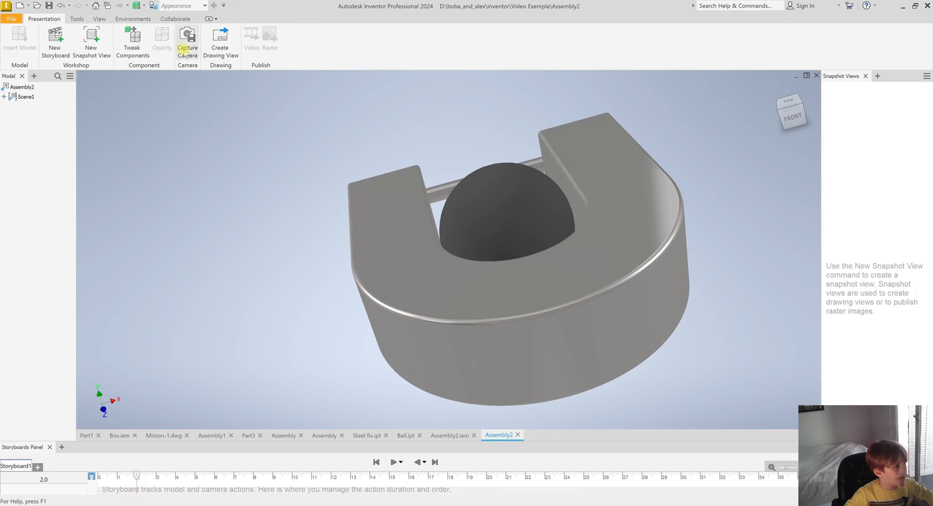
{"action": "left_click", "coordinate": [192, 37]}
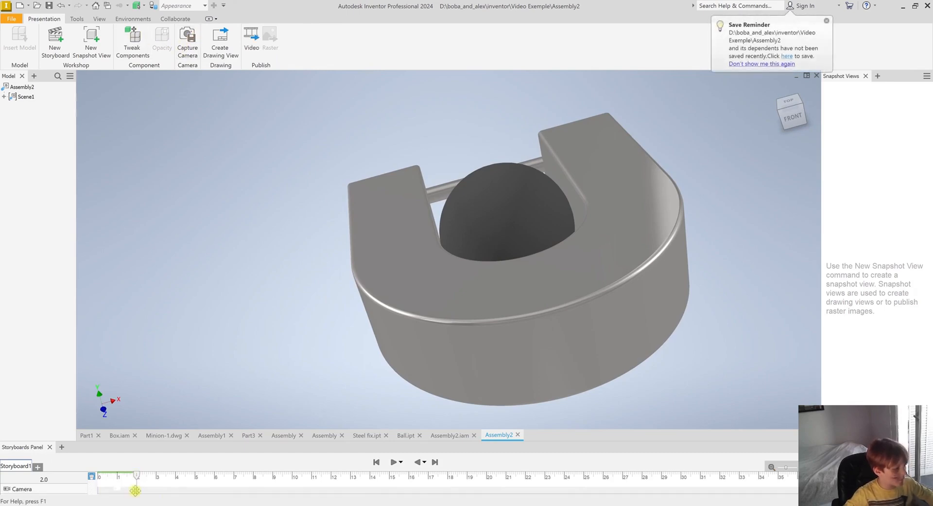
Rotate the model to another angle and capture a second camera keyframe at 4.0 s
{"action": "middle_click_drag", "start_coordinate": [354, 414], "coordinate": [170, 411], "text": "shift"}
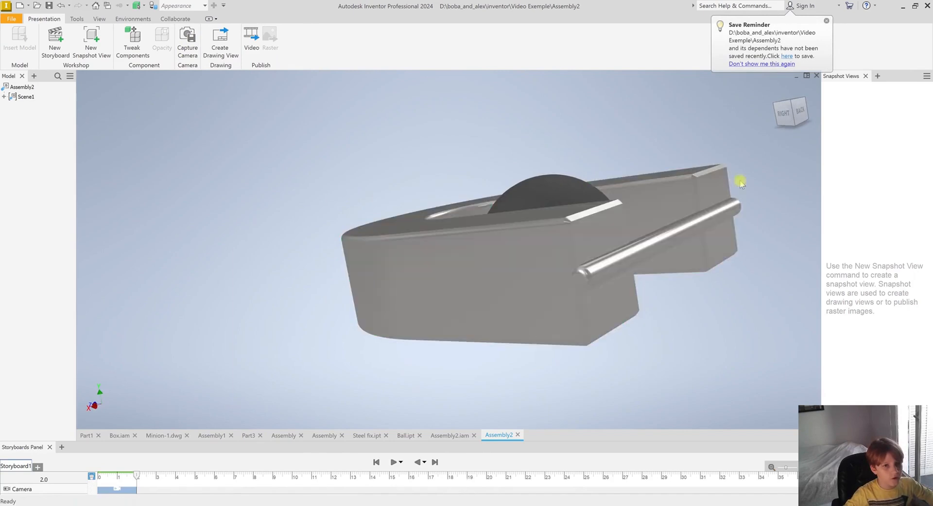
{"action": "left_click", "coordinate": [775, 89]}
{"action": "left_click_drag", "start_coordinate": [137, 476], "coordinate": [179, 479]}
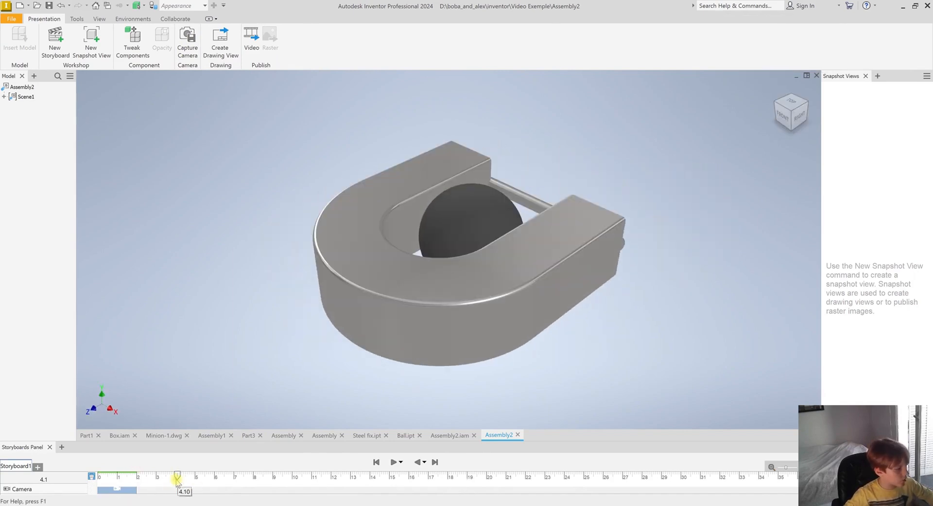
{"action": "left_click", "coordinate": [187, 41]}
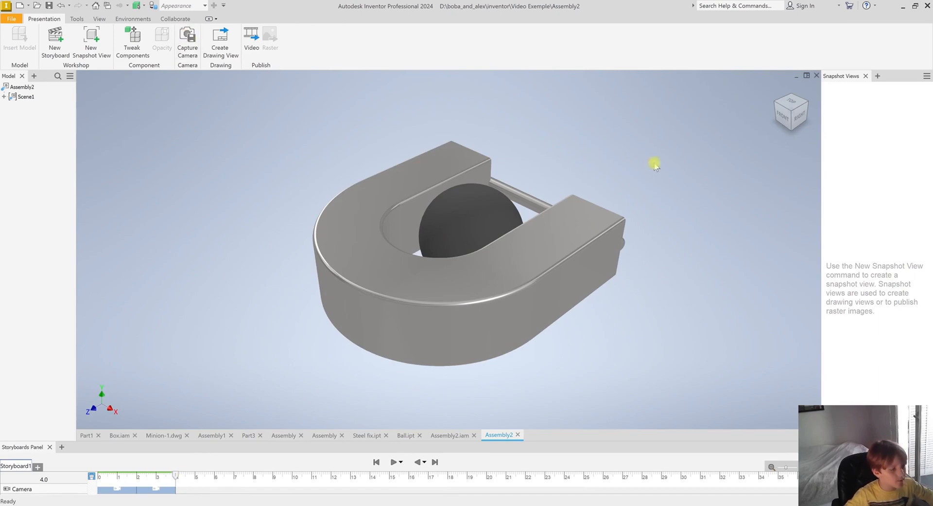
Play the storyboard animation from the start
{"action": "left_click_drag", "start_coordinate": [174, 476], "coordinate": [14, 464]}
{"action": "left_click", "coordinate": [393, 462]}
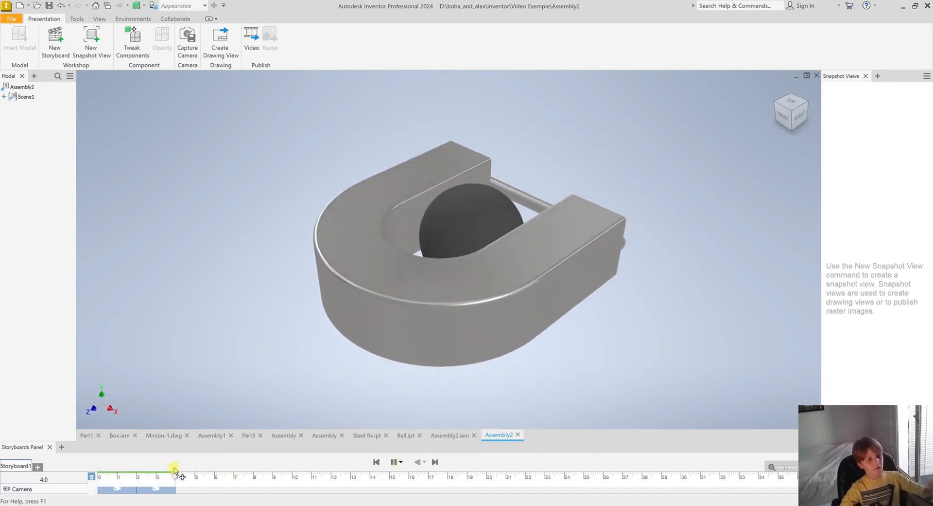
{"action": "scroll", "coordinate": [438, 320], "scroll_direction": "up", "scroll_amount": 6}
{"action": "scroll", "coordinate": [446, 316], "scroll_direction": "down", "scroll_amount": 3}
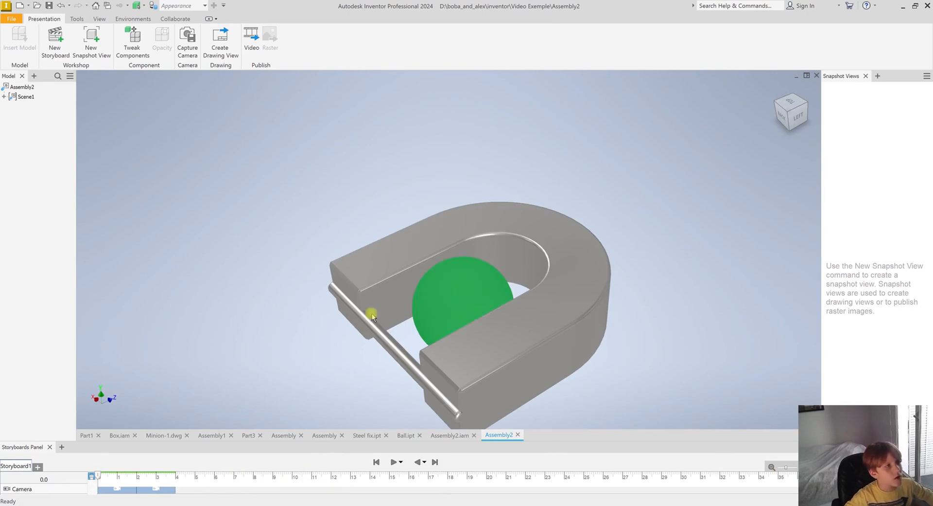
Tweak the ball component with a move, setting its X offset to 0 and Y offset to 50
{"action": "left_click", "coordinate": [137, 49]}
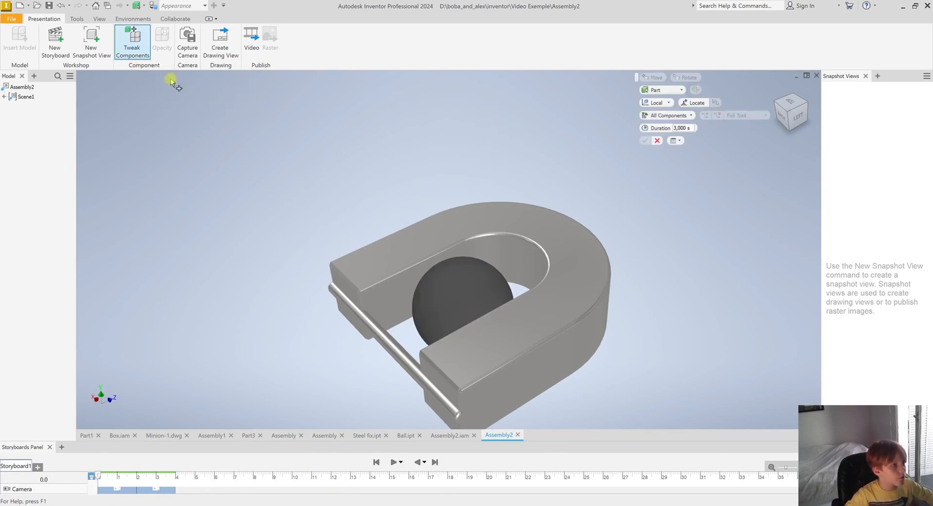
{"action": "left_click", "coordinate": [477, 287]}
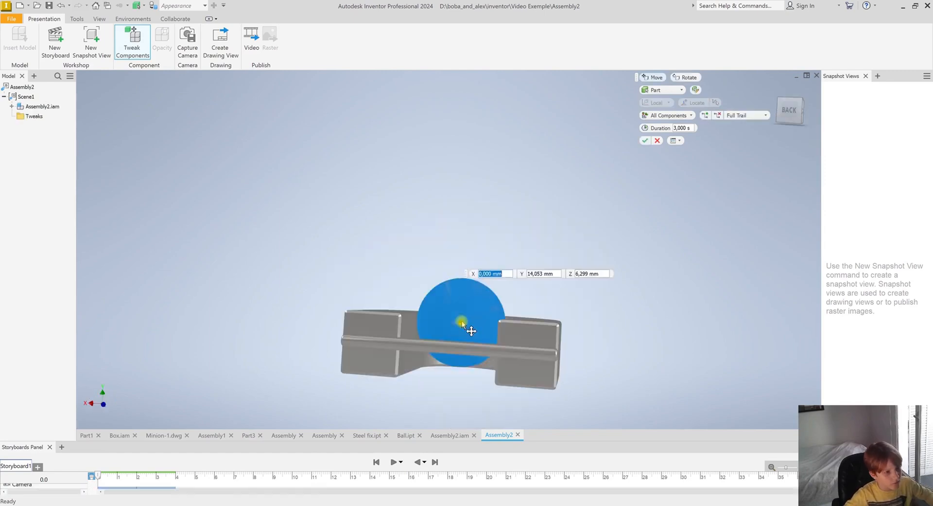
{"action": "left_click_drag", "start_coordinate": [461, 322], "coordinate": [461, 287]}
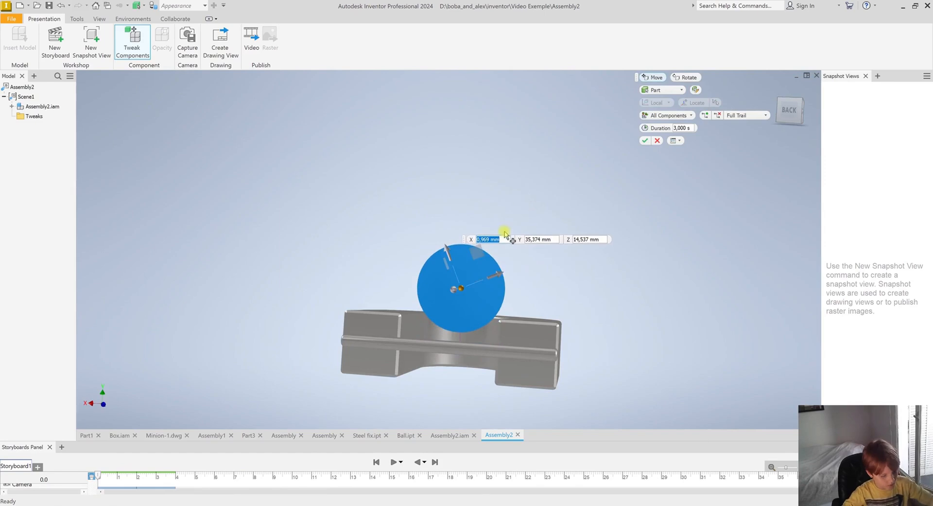
{"action": "type", "text": "0"}
{"action": "left_click", "coordinate": [553, 239]}
{"action": "type", "text": "0"}
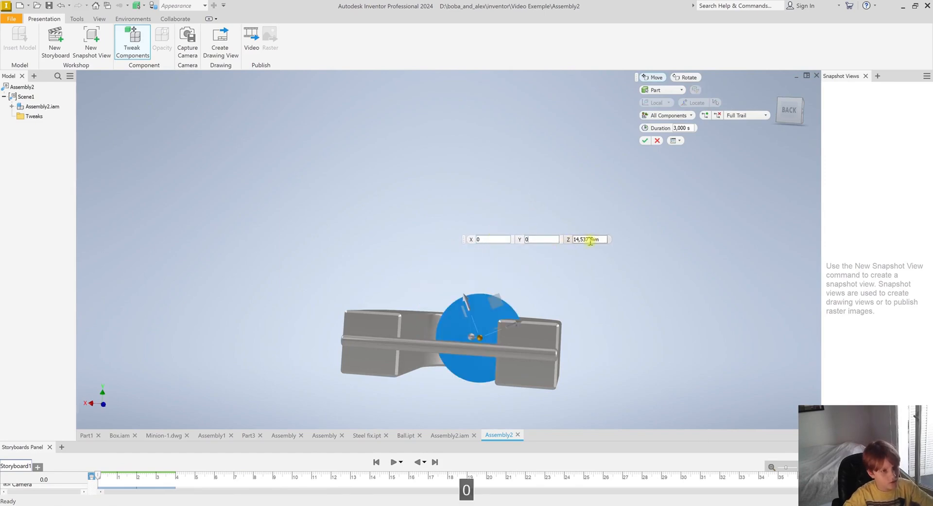
{"action": "key", "text": "BackSpace"}
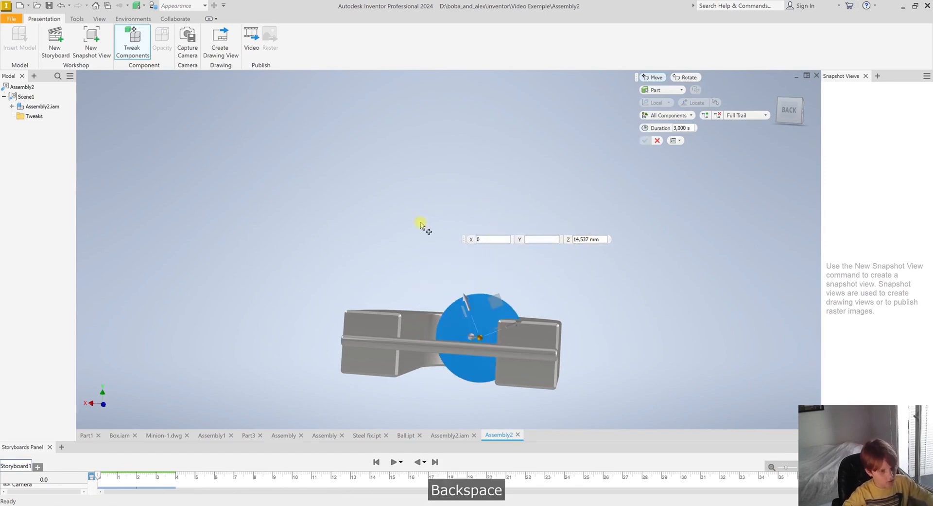
{"action": "type", "text": "14"}
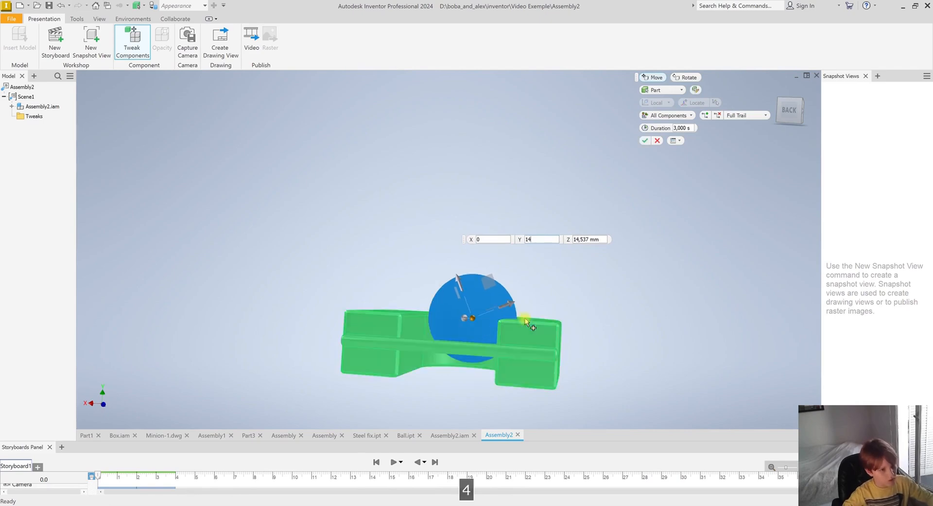
{"action": "key", "text": "BackSpace"}
{"action": "key", "text": "BackSpace"}
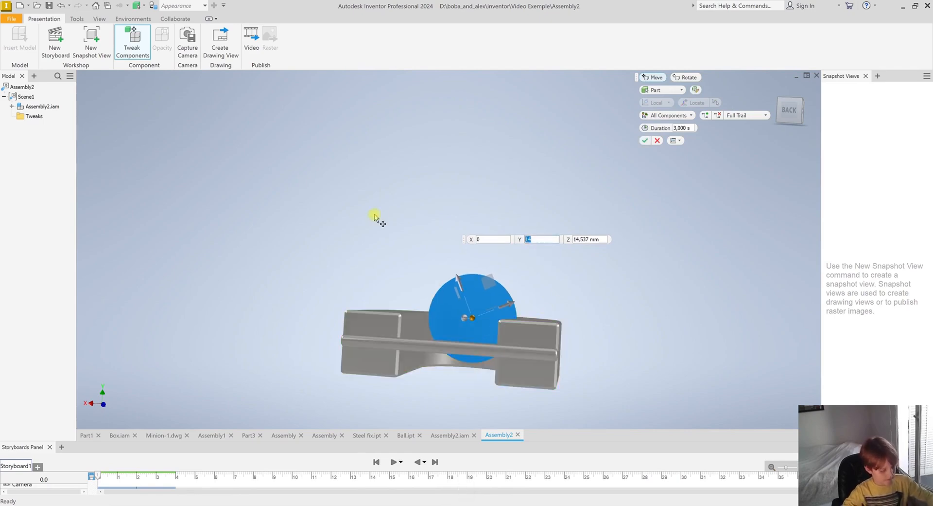
{"action": "type", "text": "50"}
Set the ball's Z offset to 20 and finish the 3 s tweak
{"action": "double_click", "coordinate": [601, 239]}
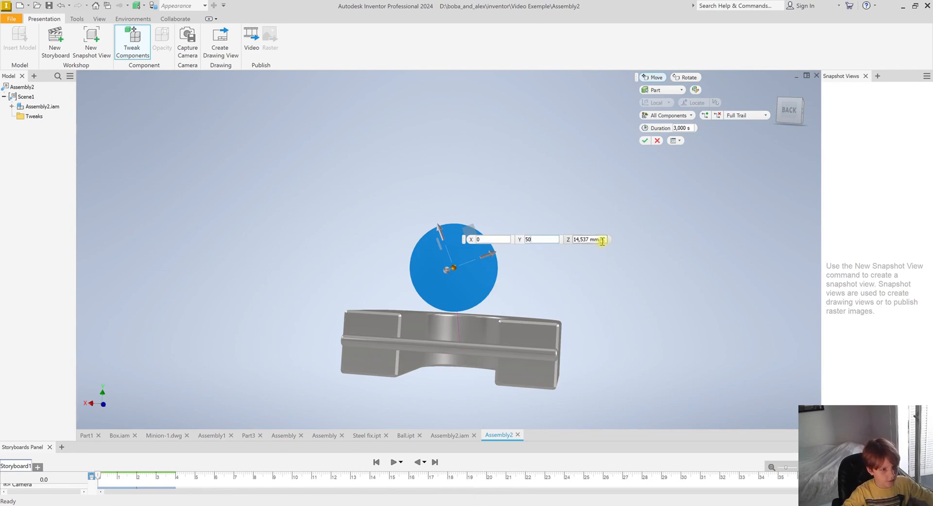
{"action": "type", "text": "0"}
{"action": "mouse_move", "coordinate": [413, 400]}
{"action": "middle_mouse_down", "text": "shift"}
{"action": "mouse_move", "coordinate": [430, 396]}
{"action": "mouse_move", "coordinate": [421, 402]}
{"action": "middle_mouse_up", "text": "shift"}
{"action": "double_click", "coordinate": [587, 239]}
{"action": "type", "text": "15"}
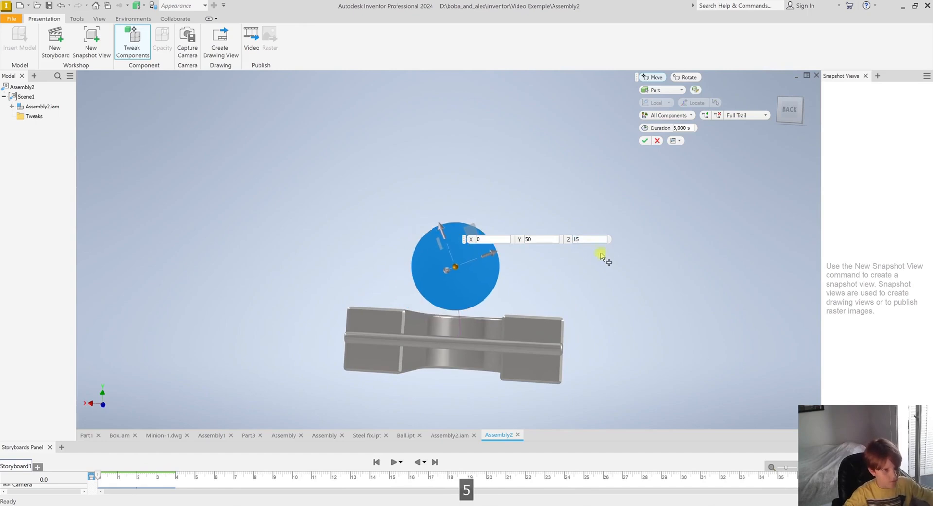
{"action": "double_click", "coordinate": [594, 239]}
{"action": "type", "text": "20"}
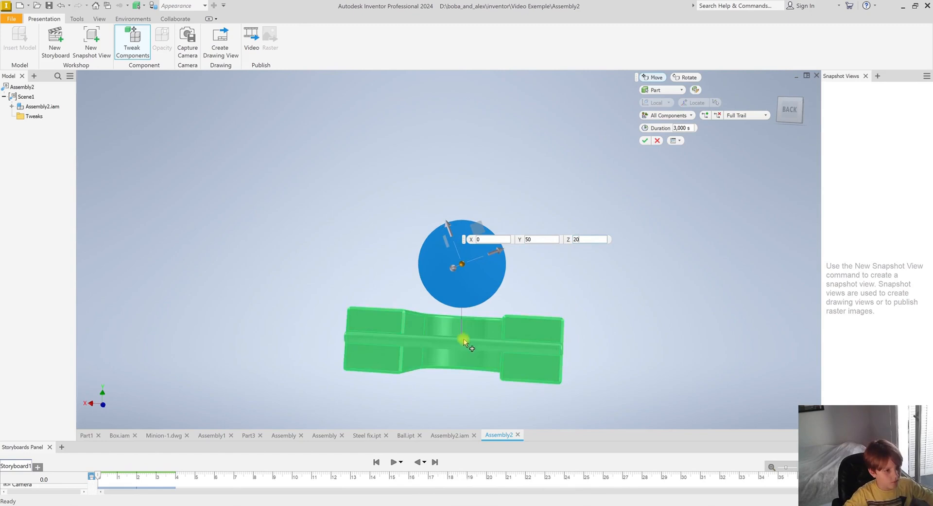
{"action": "middle_click_drag", "start_coordinate": [463, 340], "coordinate": [419, 343], "text": "shift"}
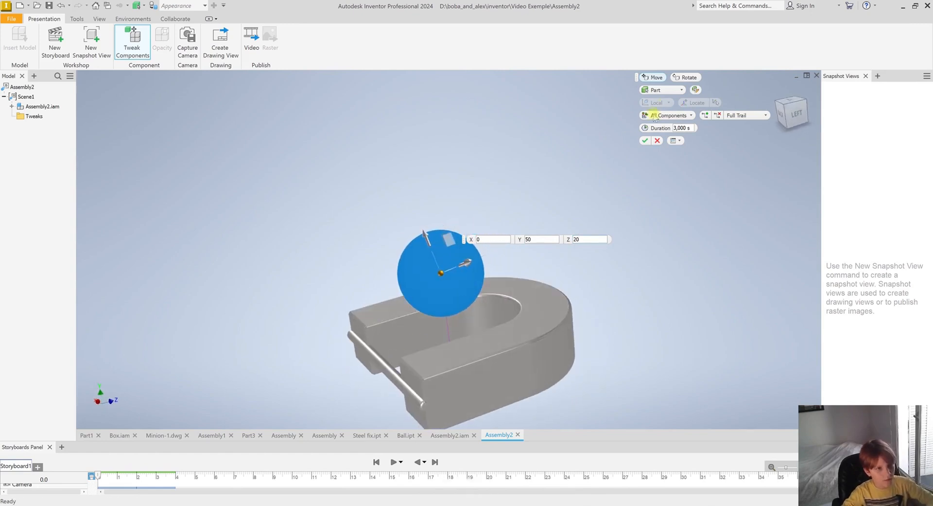
{"action": "left_click", "coordinate": [647, 140]}
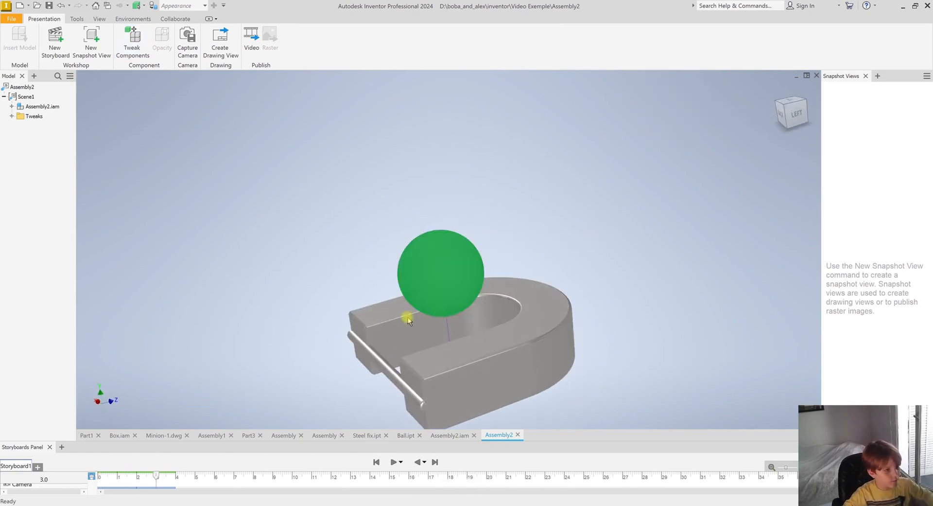
Play the storyboard animation and return to the start
{"action": "left_click_drag", "start_coordinate": [159, 474], "coordinate": [92, 475]}
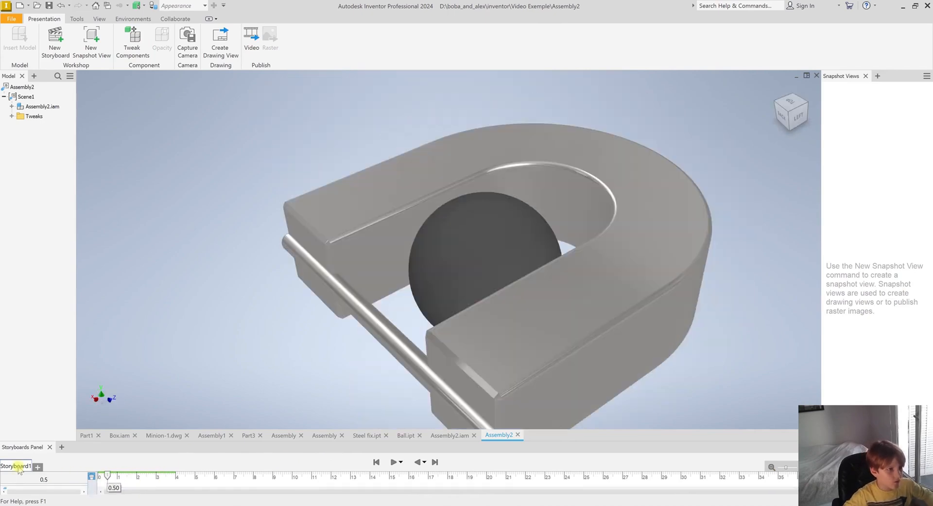
{"action": "left_click", "coordinate": [399, 464]}
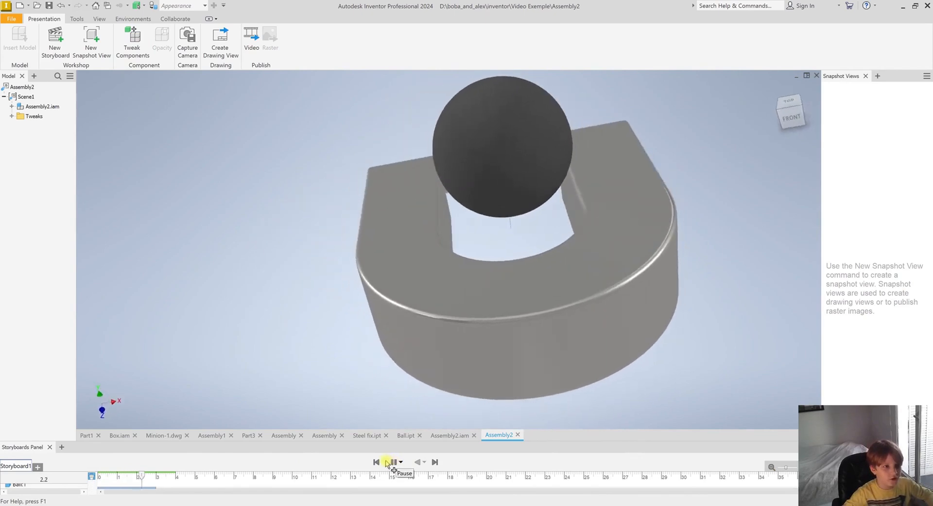
{"action": "left_click", "coordinate": [377, 462]}
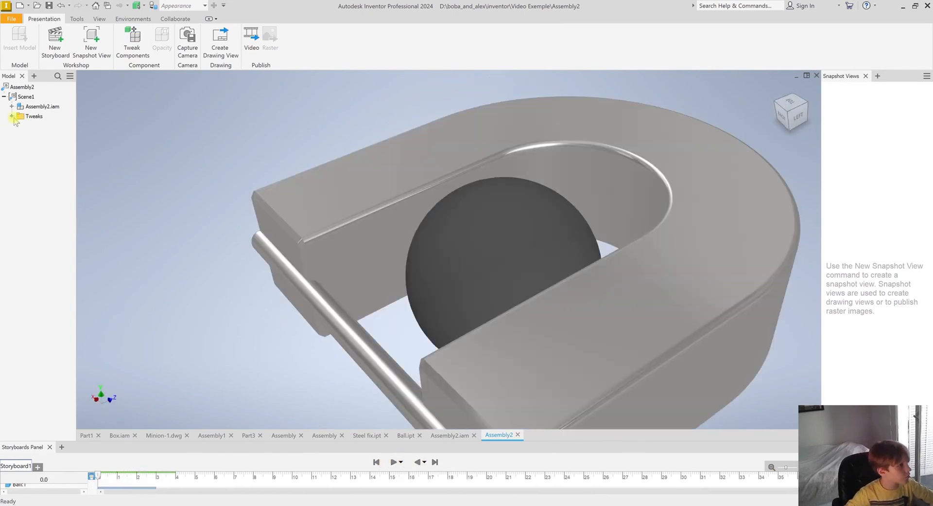
Show the full motion trail of the ball's tweak
{"action": "left_click", "coordinate": [517, 252]}
{"action": "right_click", "coordinate": [486, 244]}
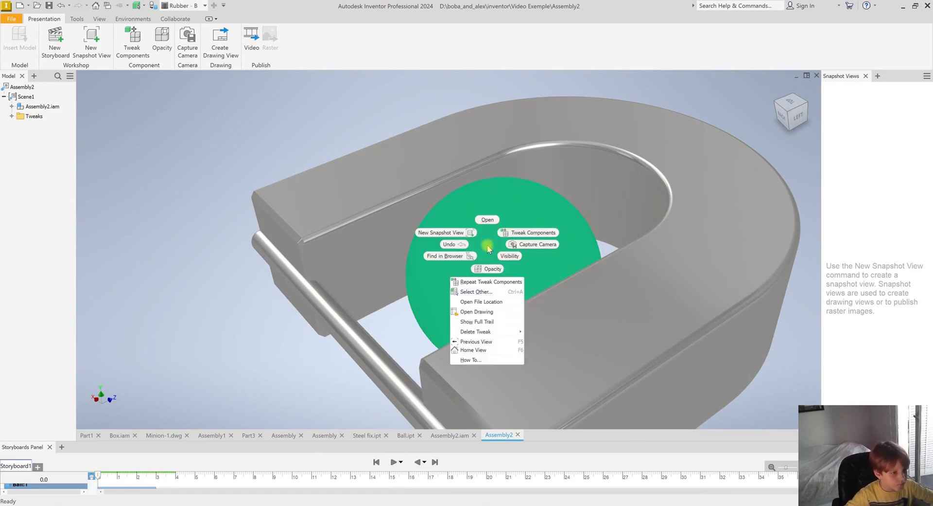
{"action": "mouse_move", "coordinate": [511, 337]}
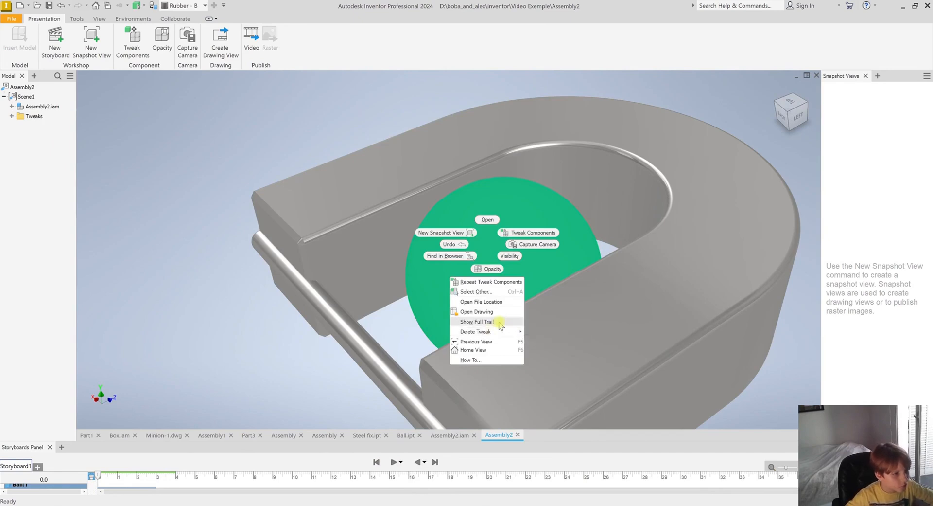
{"action": "left_click", "coordinate": [500, 322]}
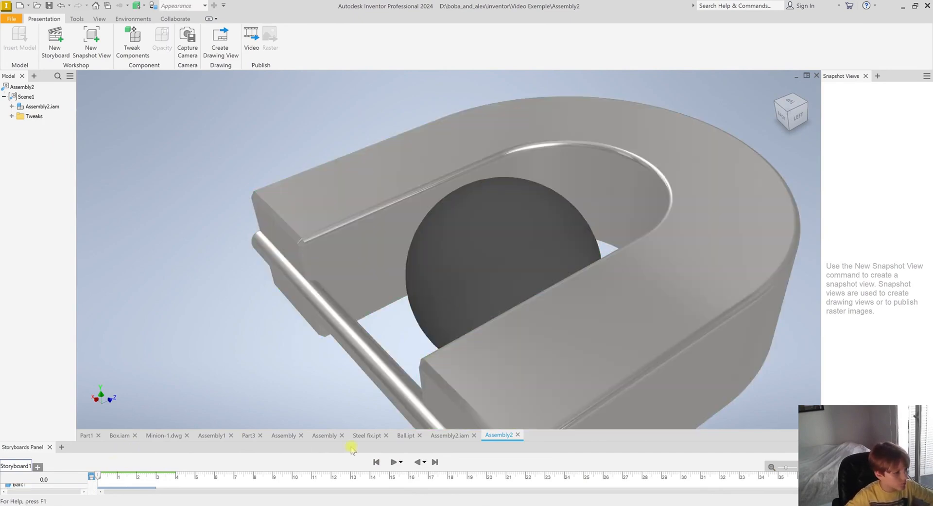
Play the storyboard animation, stop it, and scrub the playhead to about 2.4 s
{"action": "left_click", "coordinate": [395, 462]}
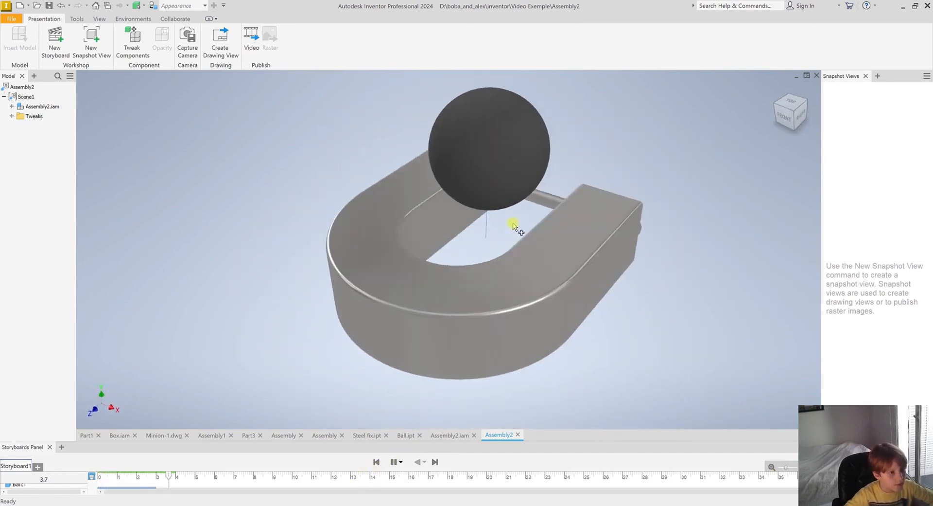
{"action": "key", "text": "space"}
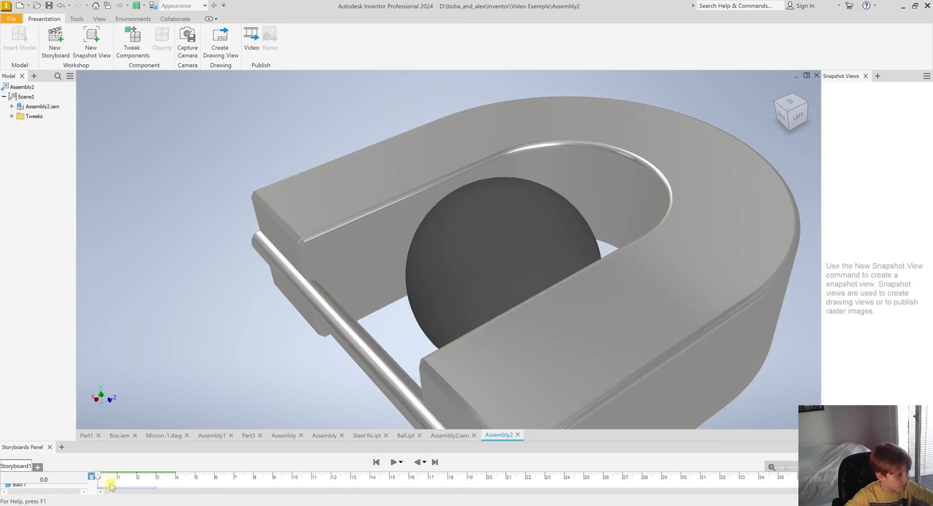
{"action": "left_click_drag", "start_coordinate": [97, 474], "coordinate": [144, 474]}
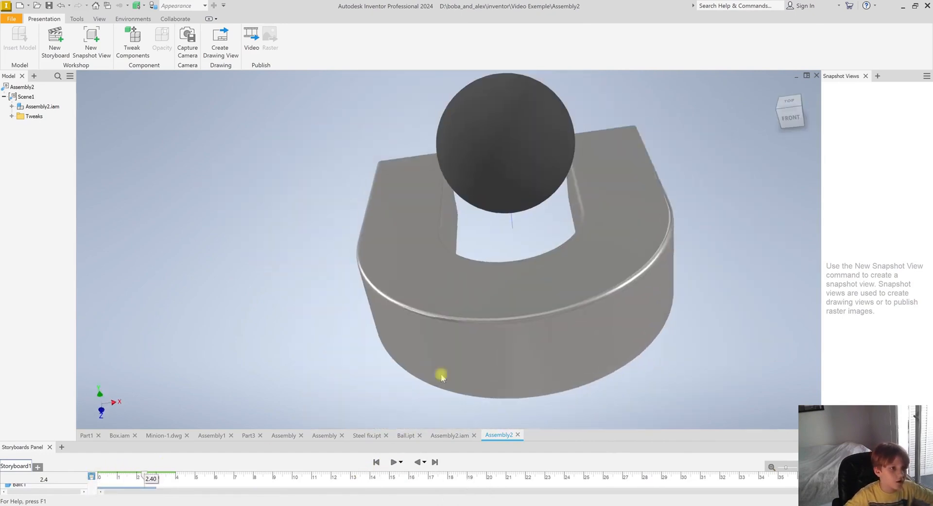
Hide the current trail segment of the ball's tweak
{"action": "left_click", "coordinate": [515, 224]}
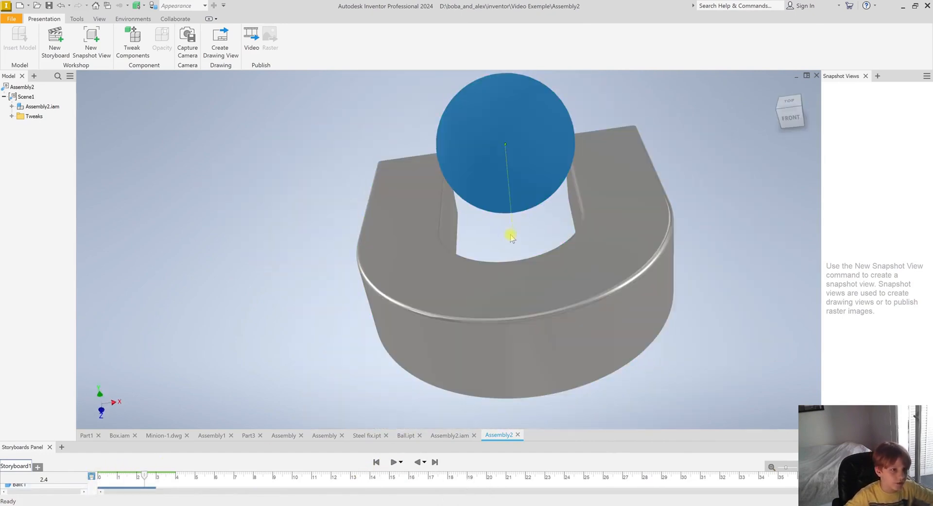
{"action": "left_click", "coordinate": [516, 224]}
{"action": "right_click", "coordinate": [511, 221]}
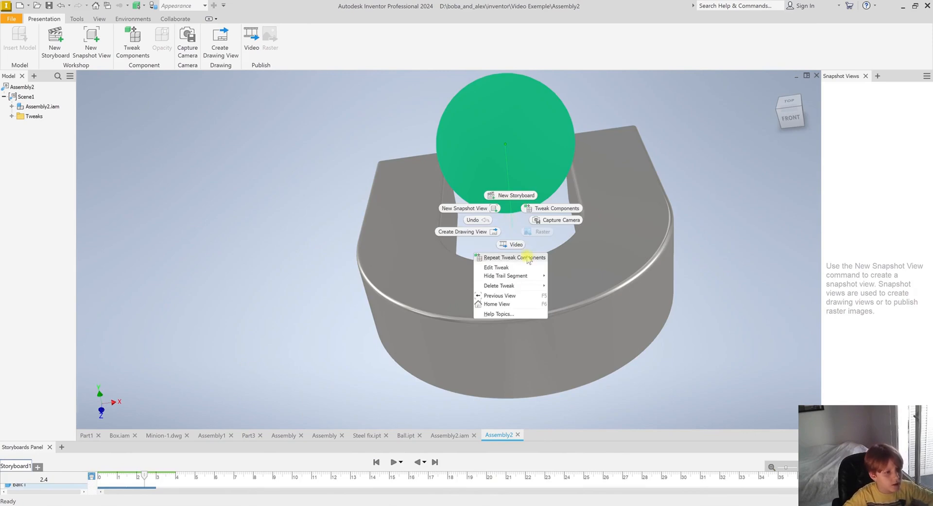
{"action": "mouse_move", "coordinate": [541, 277]}
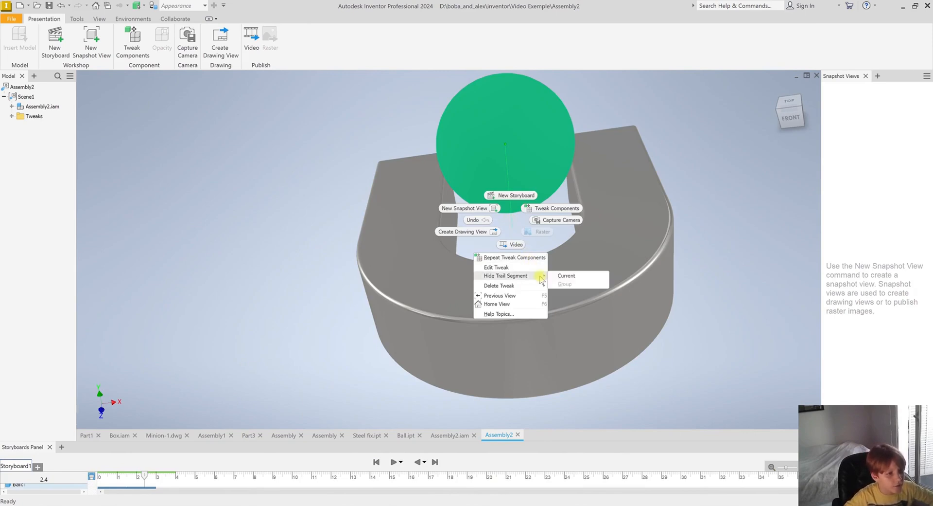
{"action": "left_click", "coordinate": [560, 276]}
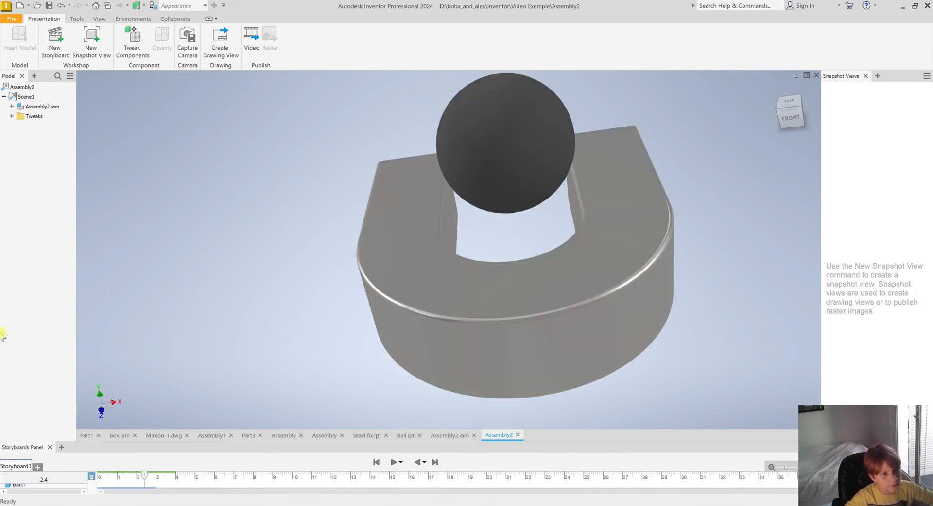
Return the playhead to the start and play the storyboard animation
{"action": "left_click_drag", "start_coordinate": [145, 474], "coordinate": [37, 468]}
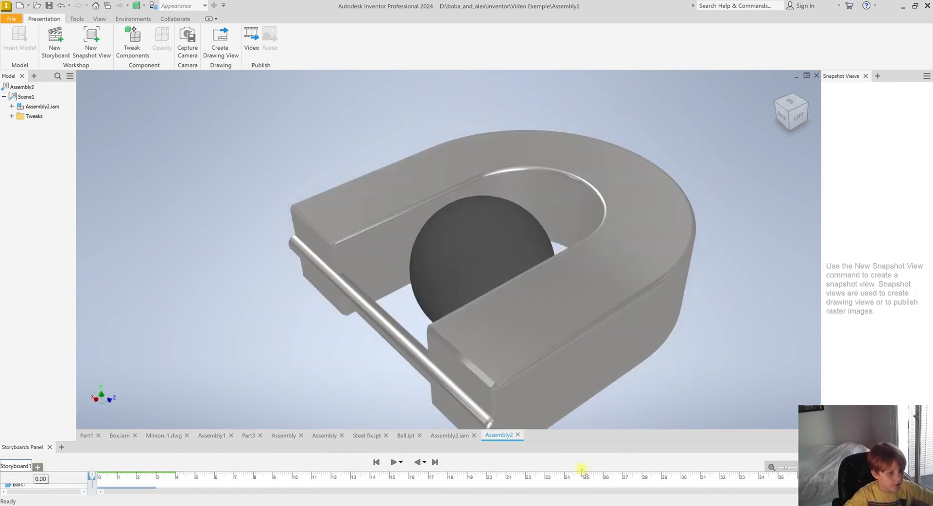
{"action": "left_click", "coordinate": [394, 461]}
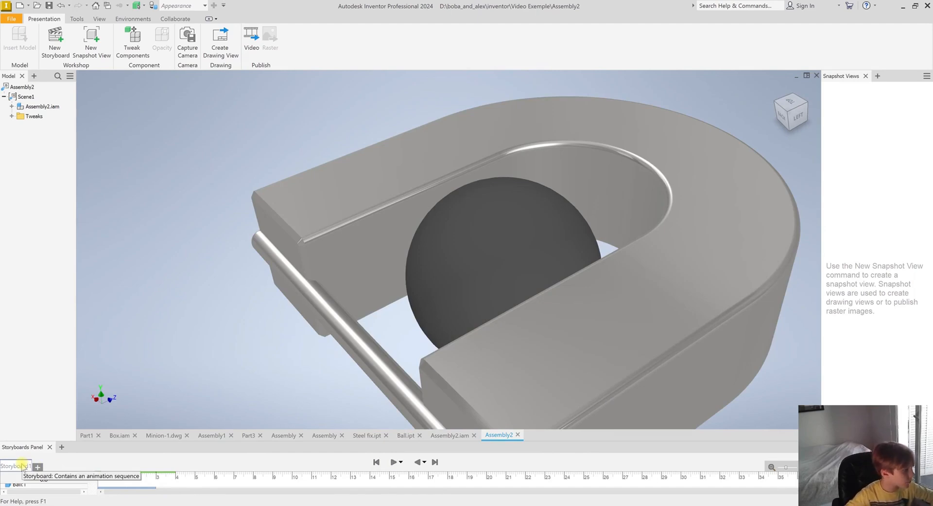
Open Publish to Video for the current storyboard and set the file format to AVI
{"action": "right_click", "coordinate": [23, 467]}
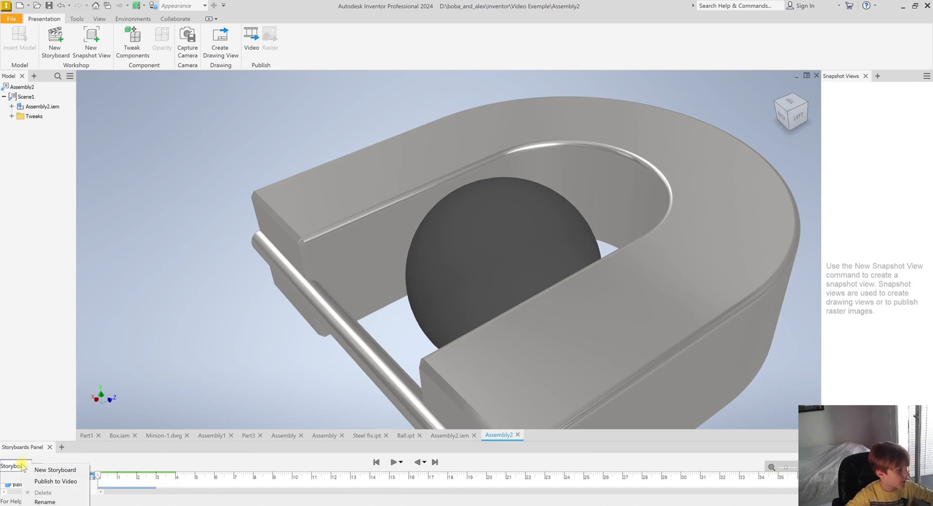
{"action": "left_click", "coordinate": [70, 480]}
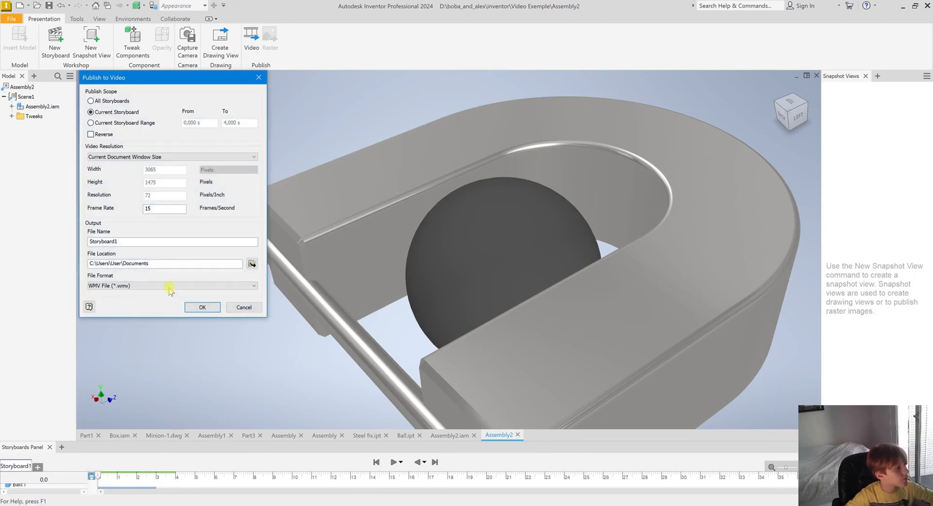
{"action": "left_click", "coordinate": [174, 286]}
{"action": "left_click", "coordinate": [143, 298]}
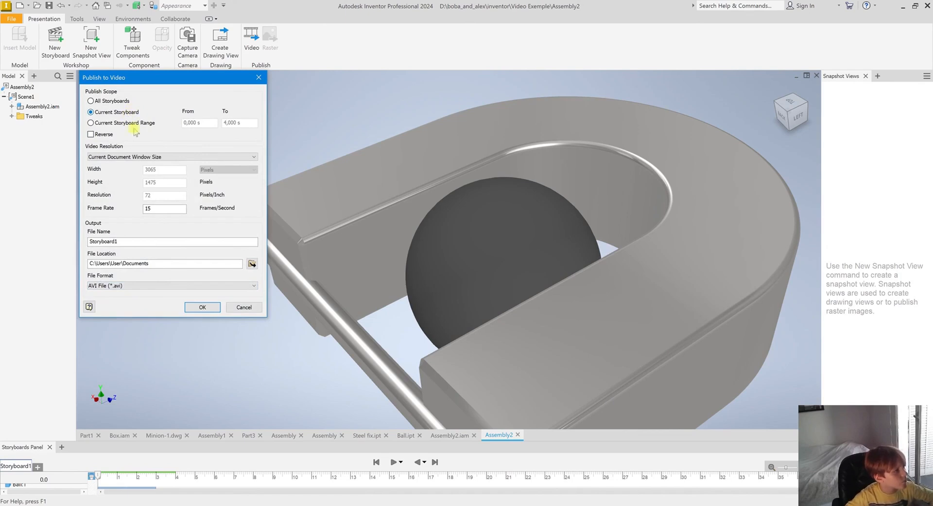
Decline overwriting the existing video file and change the output file name to Storyboard2
{"action": "left_click", "coordinate": [203, 309]}
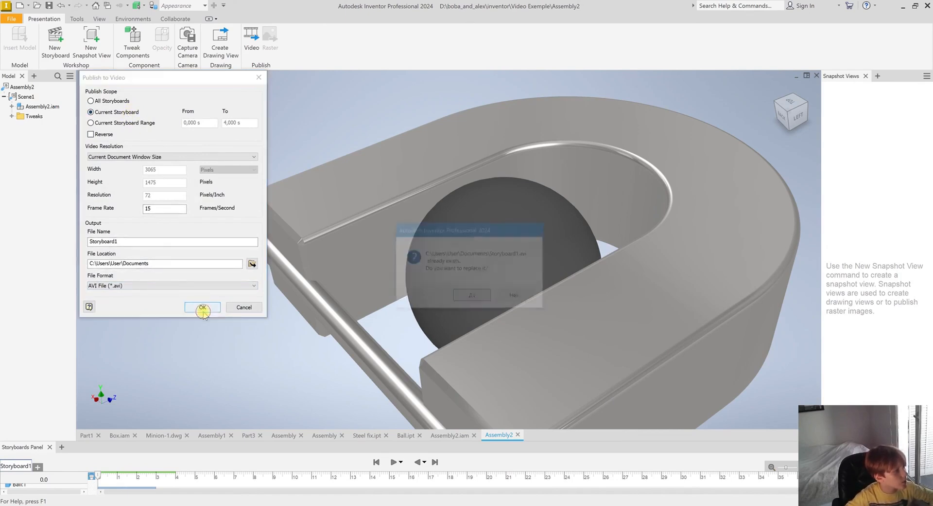
{"action": "left_click", "coordinate": [522, 298]}
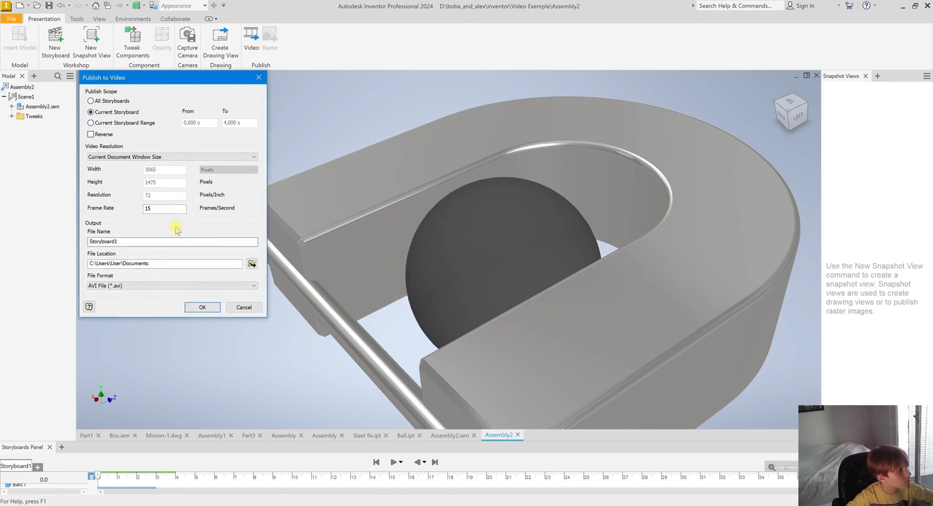
{"action": "key", "text": "BackSpace"}
{"action": "type", "text": "2"}
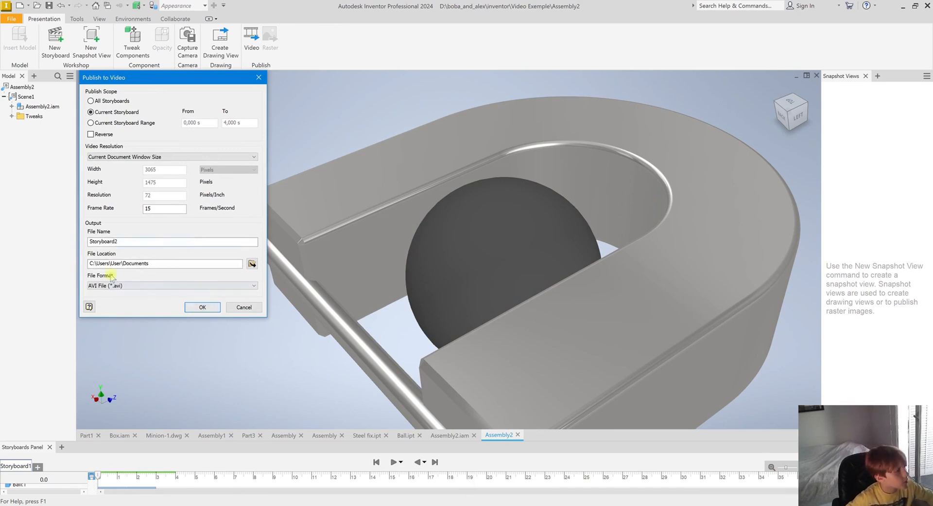
Publish the storyboard as Storyboard2.avi to the Documents folder and close the completion message
{"action": "left_click_drag", "start_coordinate": [131, 244], "coordinate": [69, 241]}
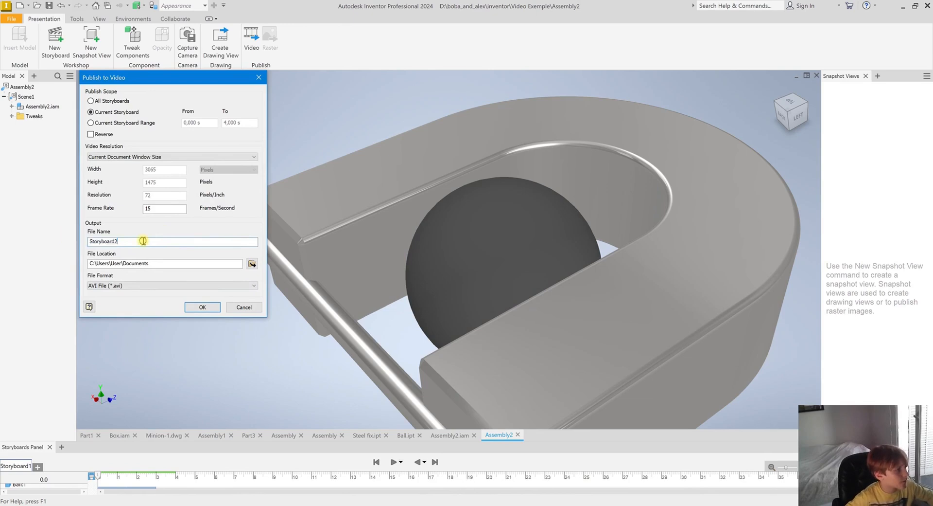
{"action": "left_click_drag", "start_coordinate": [138, 240], "coordinate": [1, 221]}
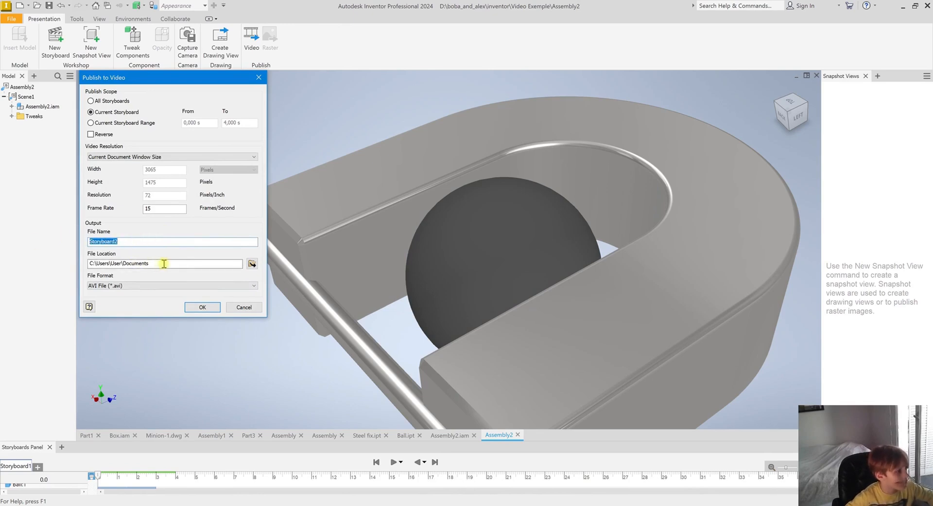
{"action": "left_click_drag", "start_coordinate": [162, 265], "coordinate": [52, 249]}
{"action": "left_click", "coordinate": [139, 242]}
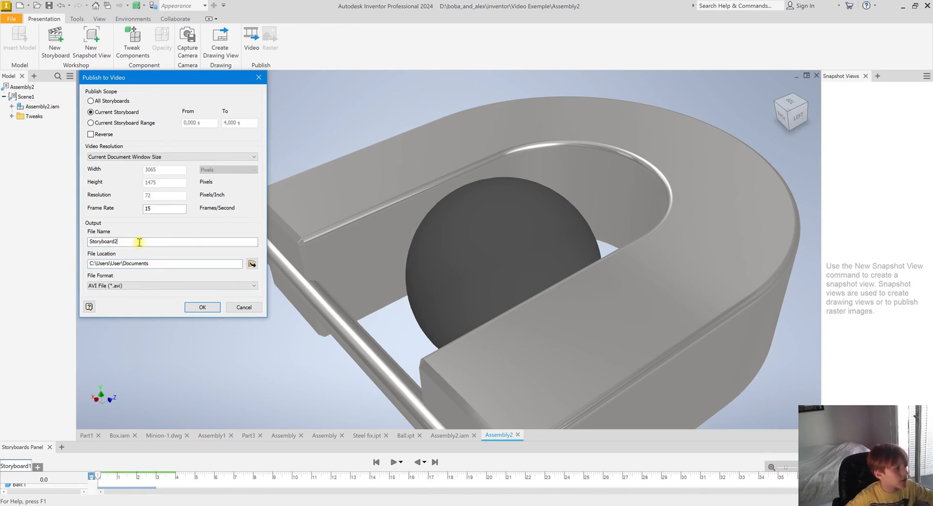
{"action": "left_click", "coordinate": [216, 310]}
{"action": "left_click", "coordinate": [257, 159]}
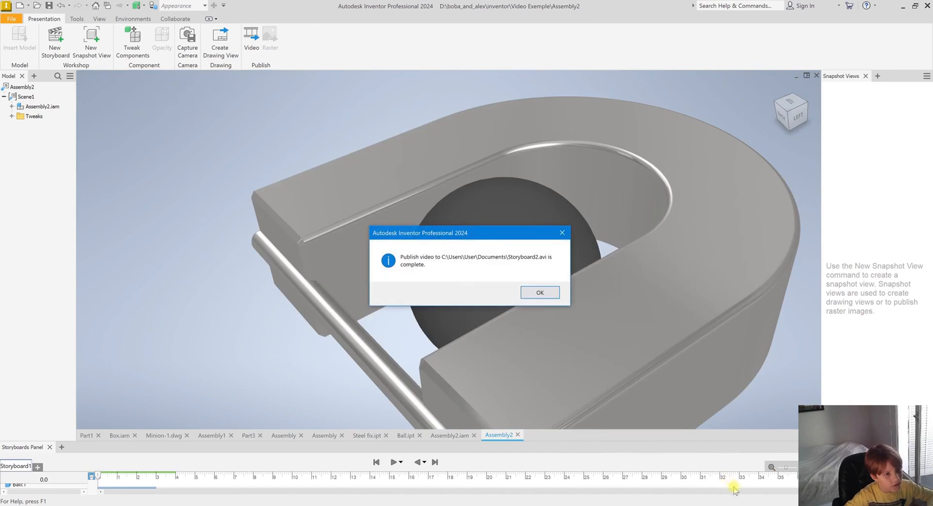
{"action": "left_click", "coordinate": [551, 294]}
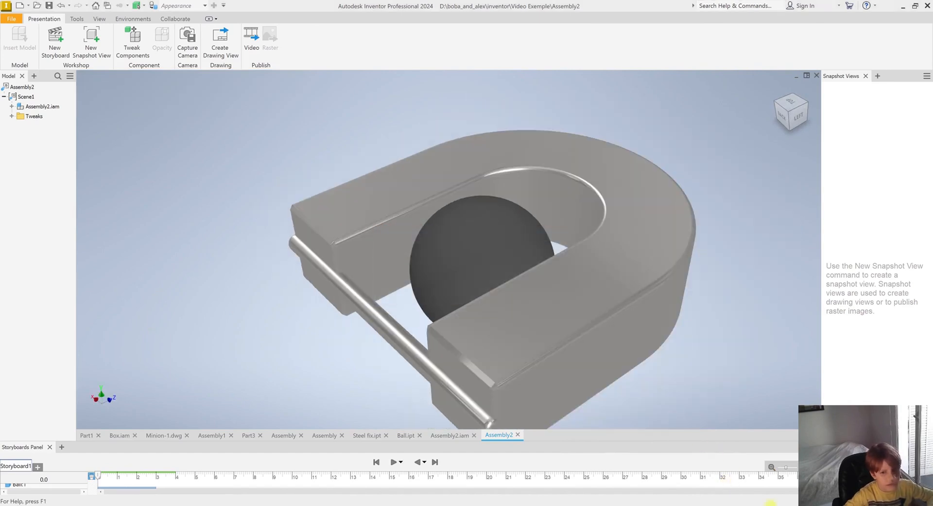